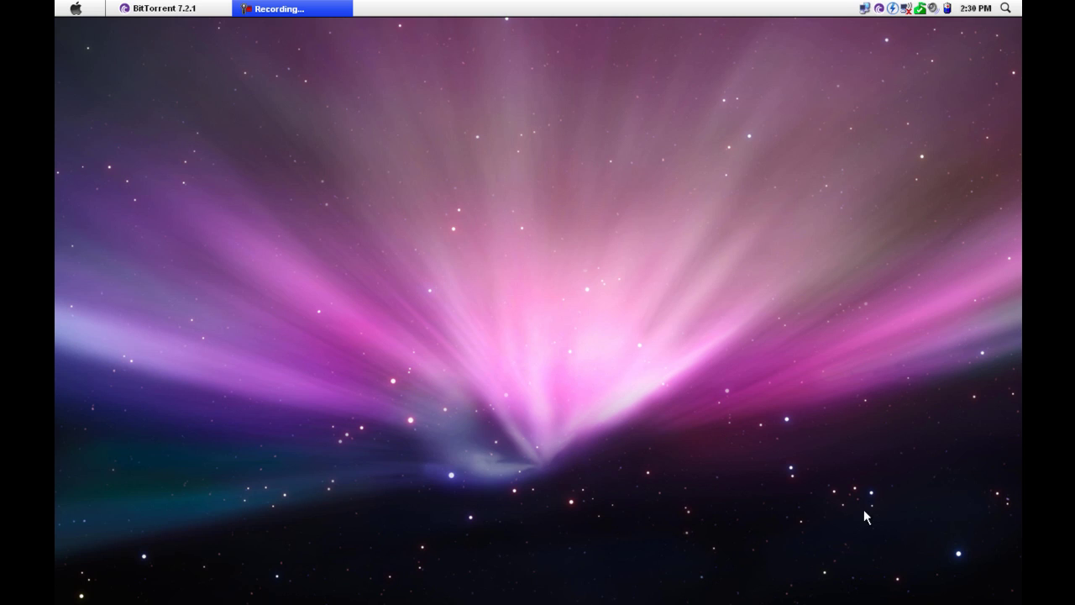
Step: Bring the Mac-styled Windows XP desktop into focus
{"action": "left_click", "coordinate": [966, 590]}
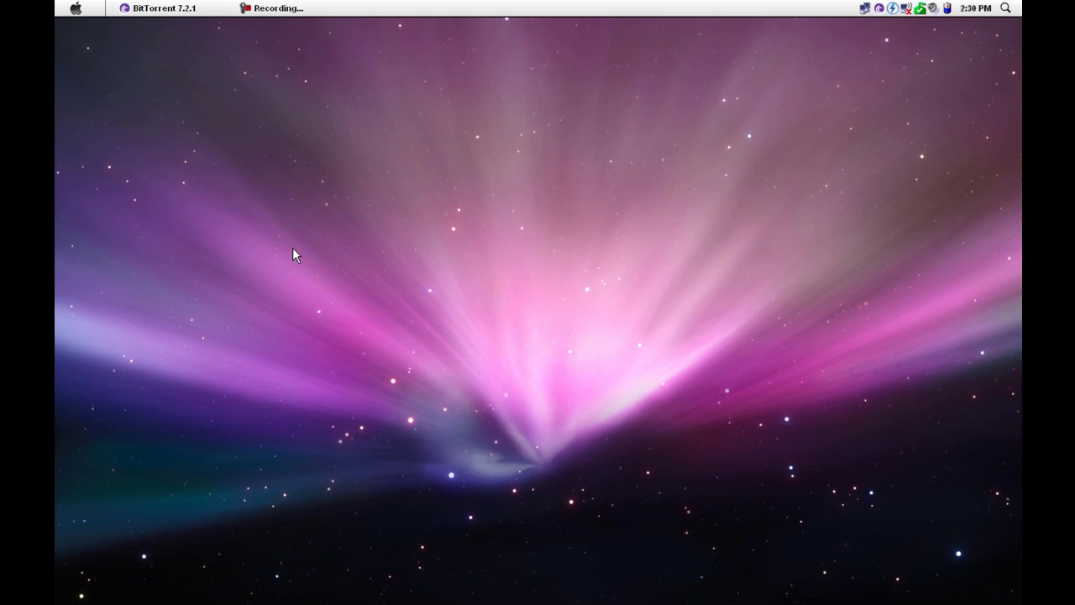
Step: View My Computer's System Properties (XP Professional SP3, Core Duo T2250, 0.99 GB RAM), then close them
{"action": "left_click", "coordinate": [74, 10]}
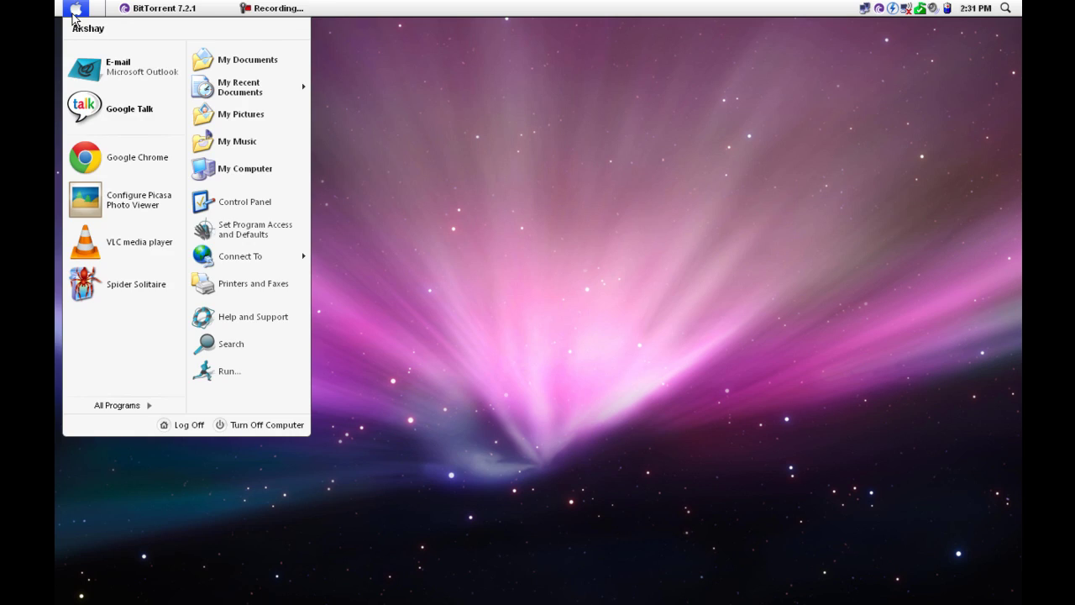
{"action": "right_click", "coordinate": [219, 174]}
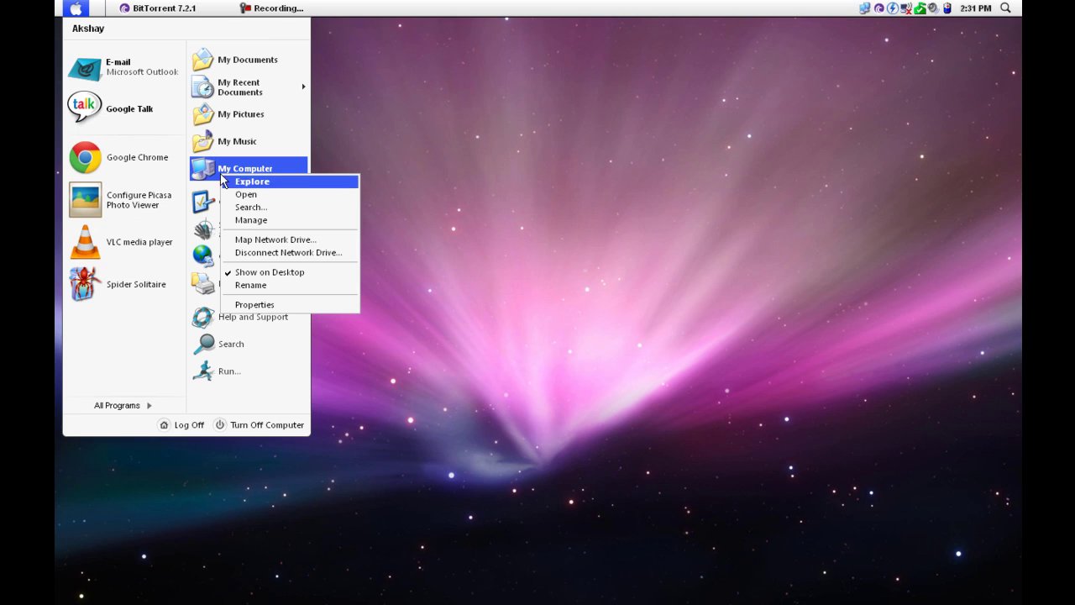
{"action": "left_click", "coordinate": [261, 304]}
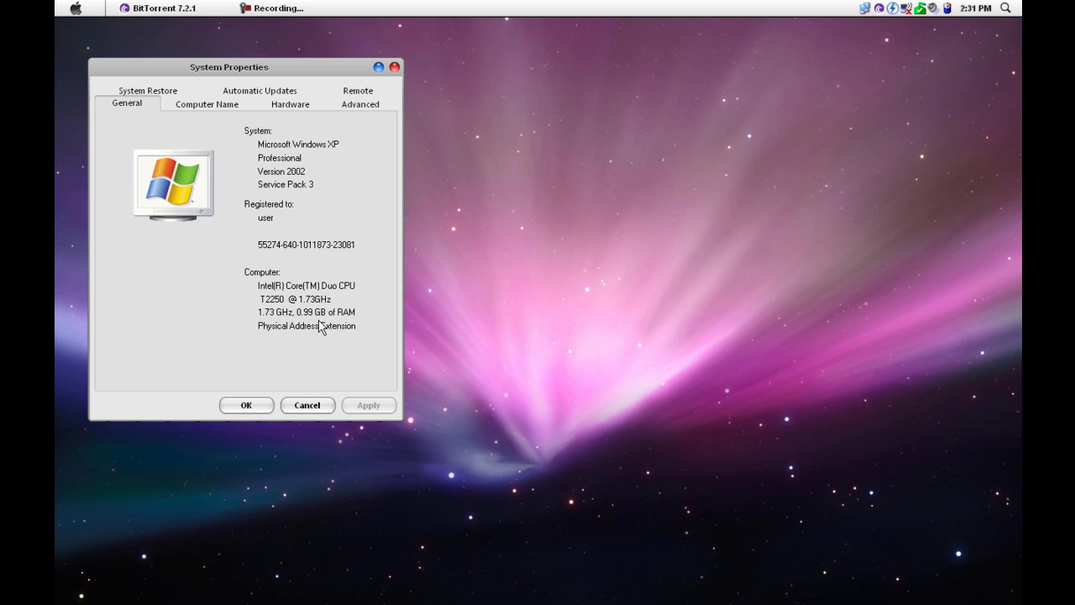
{"action": "left_click", "coordinate": [261, 405]}
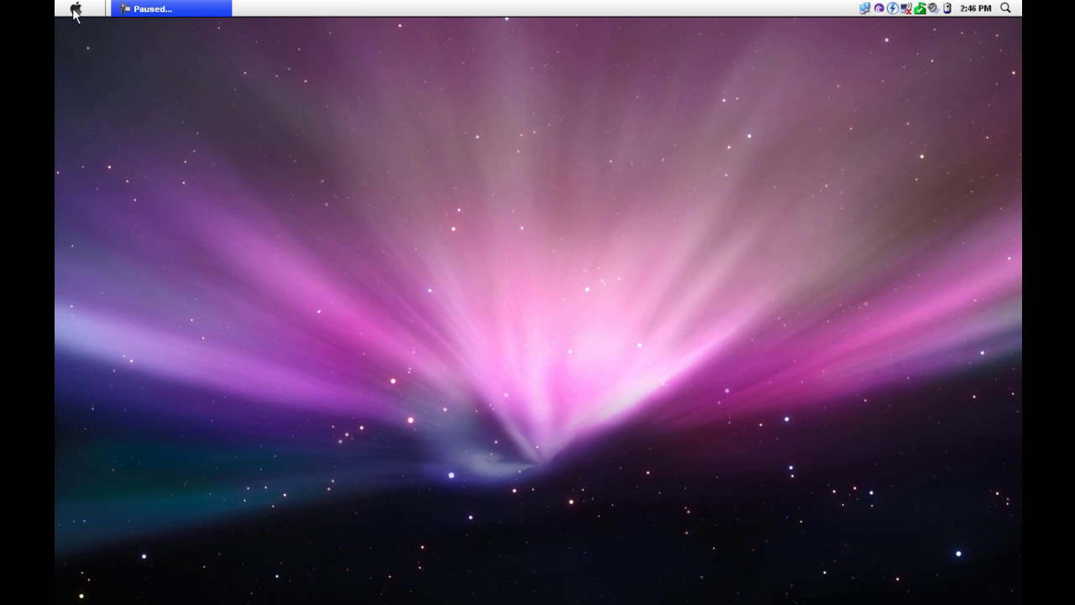
Step: Launch Google Chrome from the Start menu and maximize its window
{"action": "left_click", "coordinate": [75, 9]}
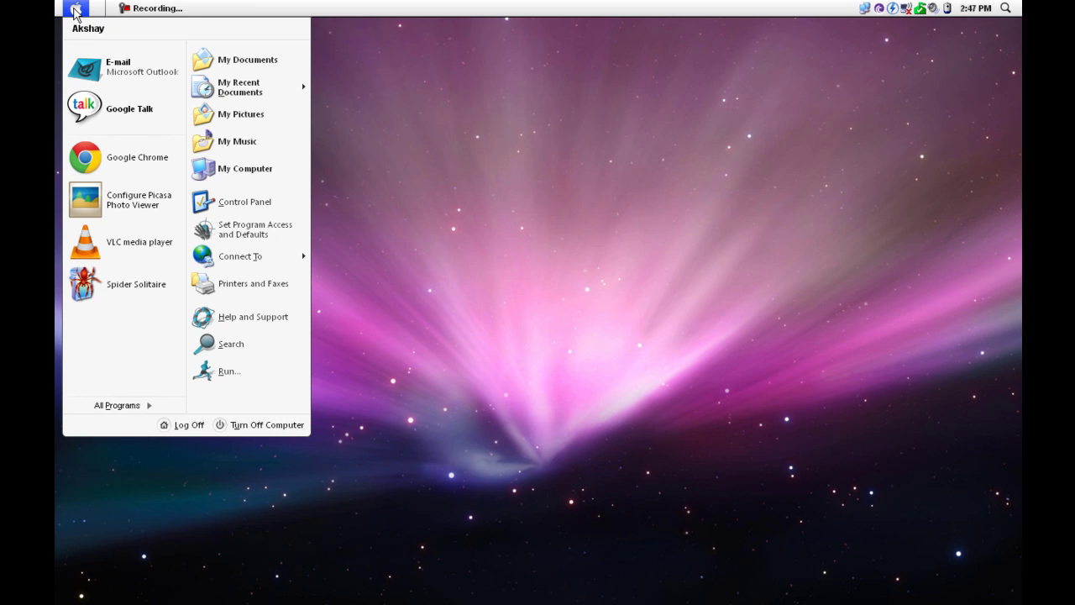
{"action": "left_click", "coordinate": [104, 164]}
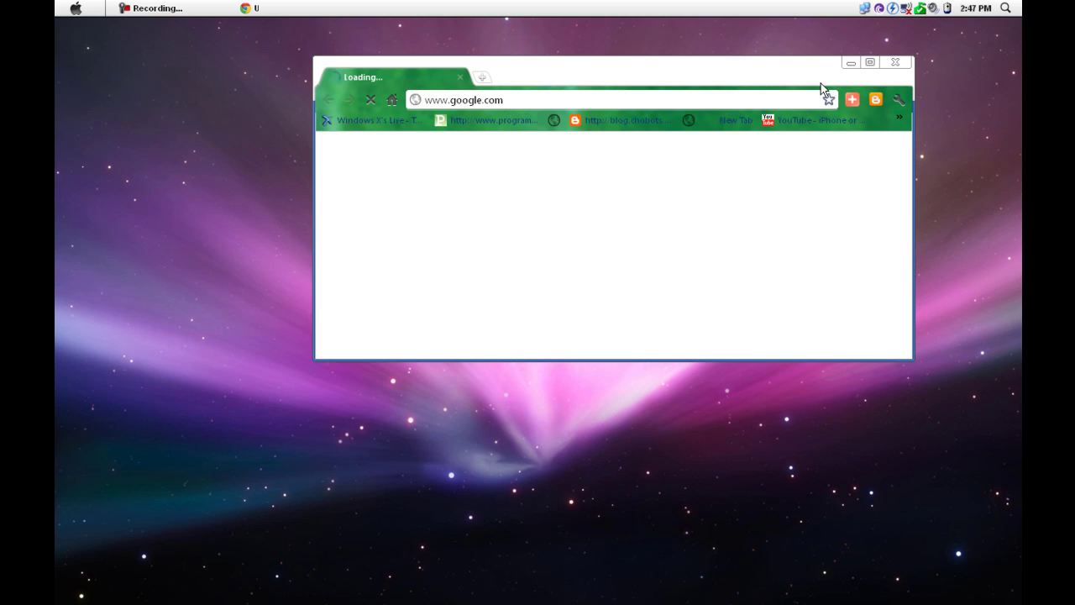
{"action": "left_click", "coordinate": [870, 63]}
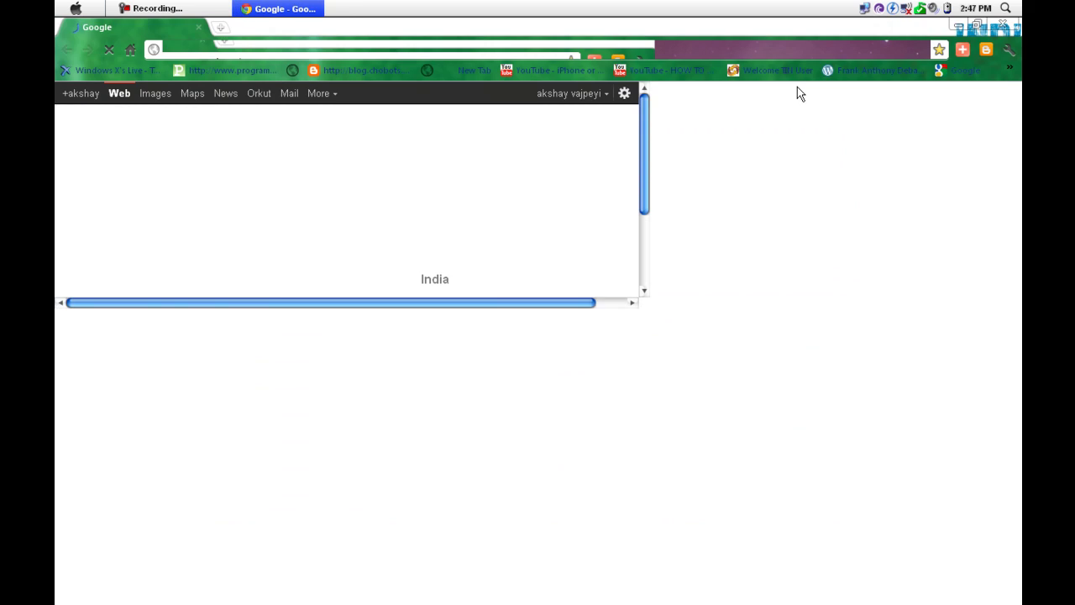
Step: Replace the address with the pasted easy-share link and load the flyakiteosxv3 download page
{"action": "left_click", "coordinate": [365, 49]}
{"action": "key", "text": "BackSpace"}
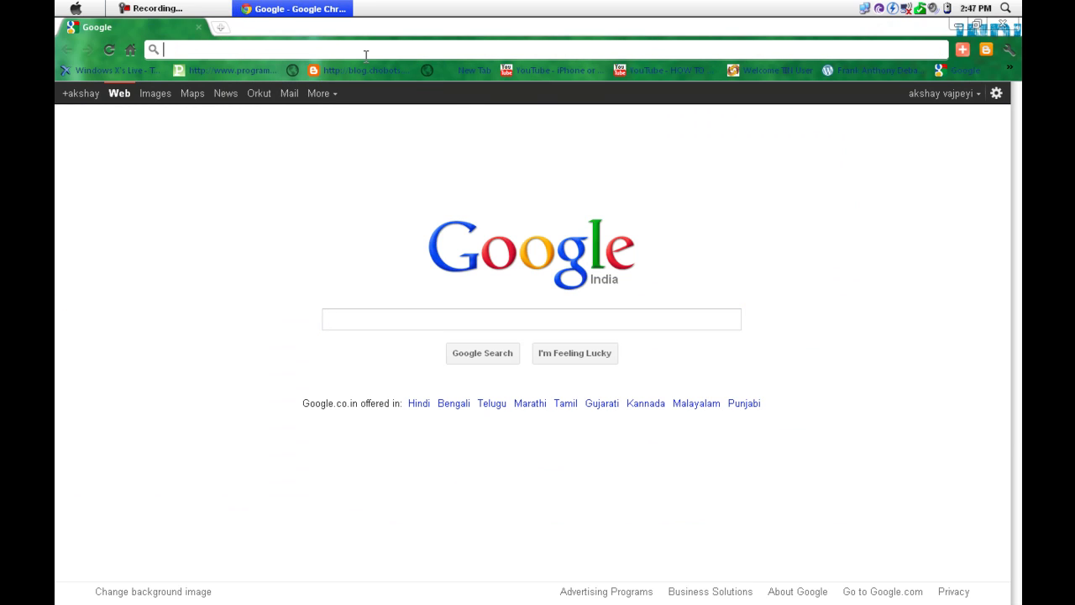
{"action": "type", "text": "http://w14.easy-share.com/6326781.html"}
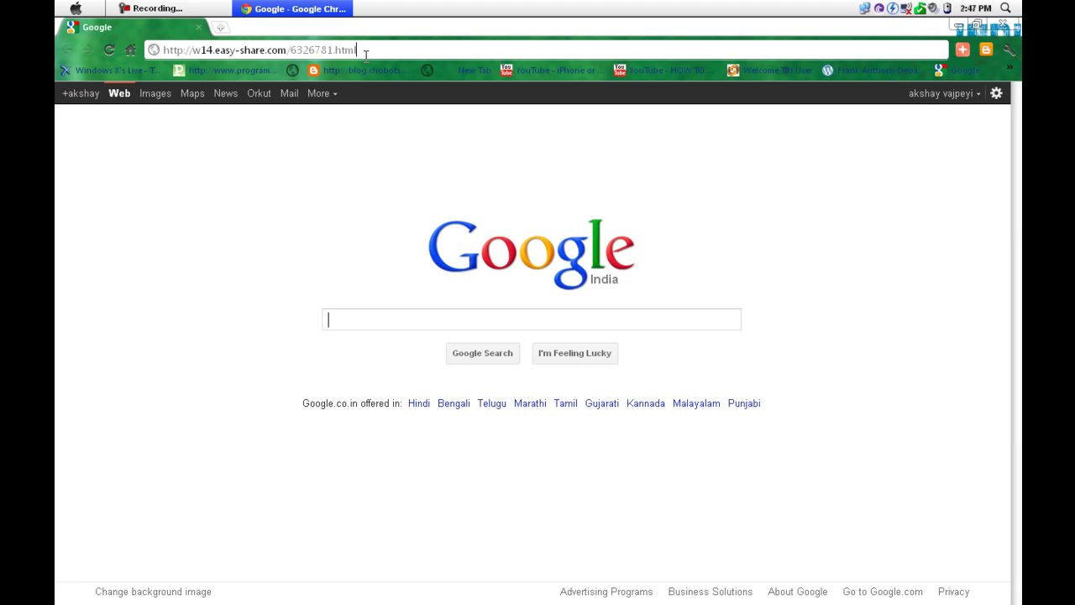
{"action": "key", "text": "Return"}
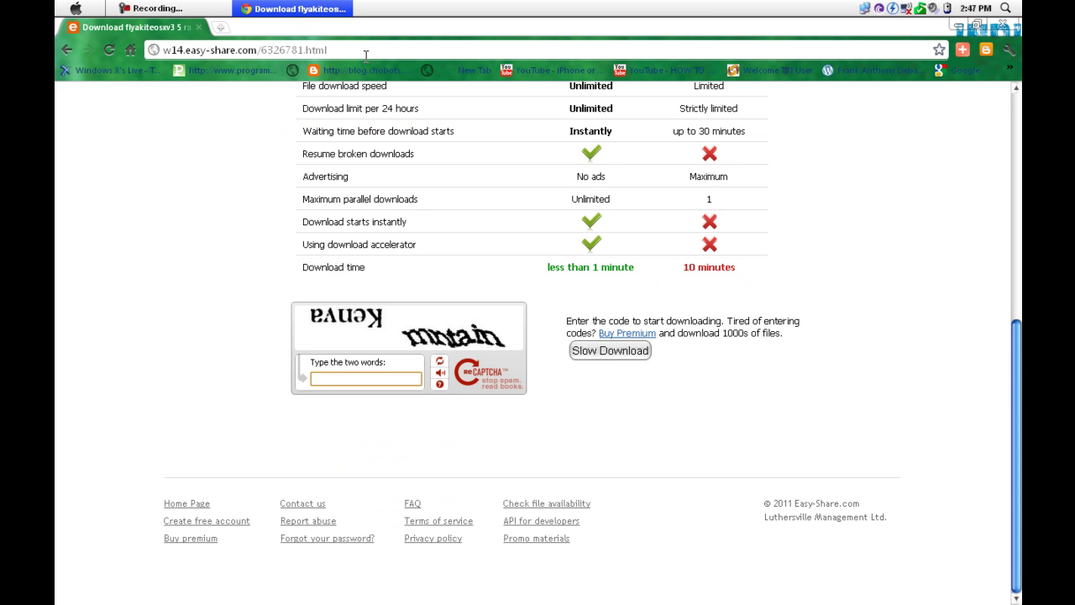
{"action": "scroll", "coordinate": [217, 193], "scroll_direction": "up", "scroll_amount": 2}
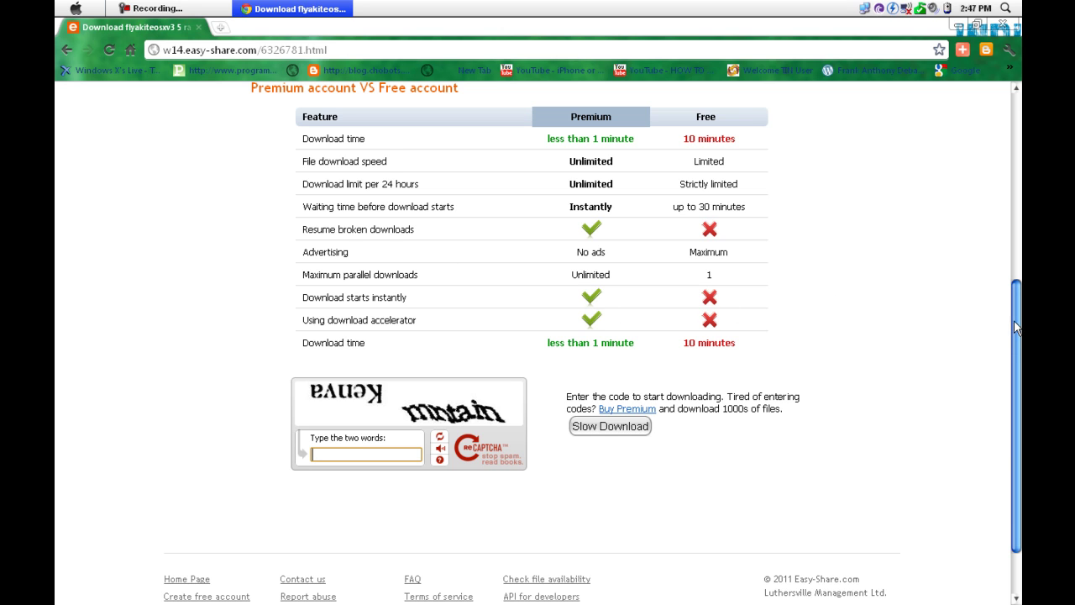
{"action": "left_click_drag", "start_coordinate": [1014, 326], "coordinate": [1015, 324]}
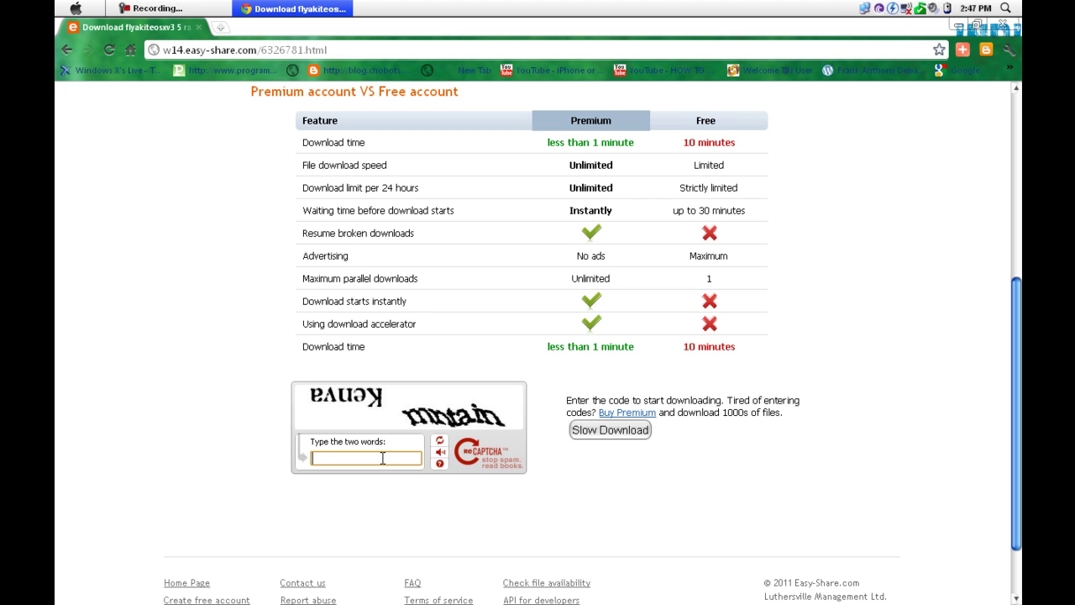
{"action": "left_click", "coordinate": [579, 432]}
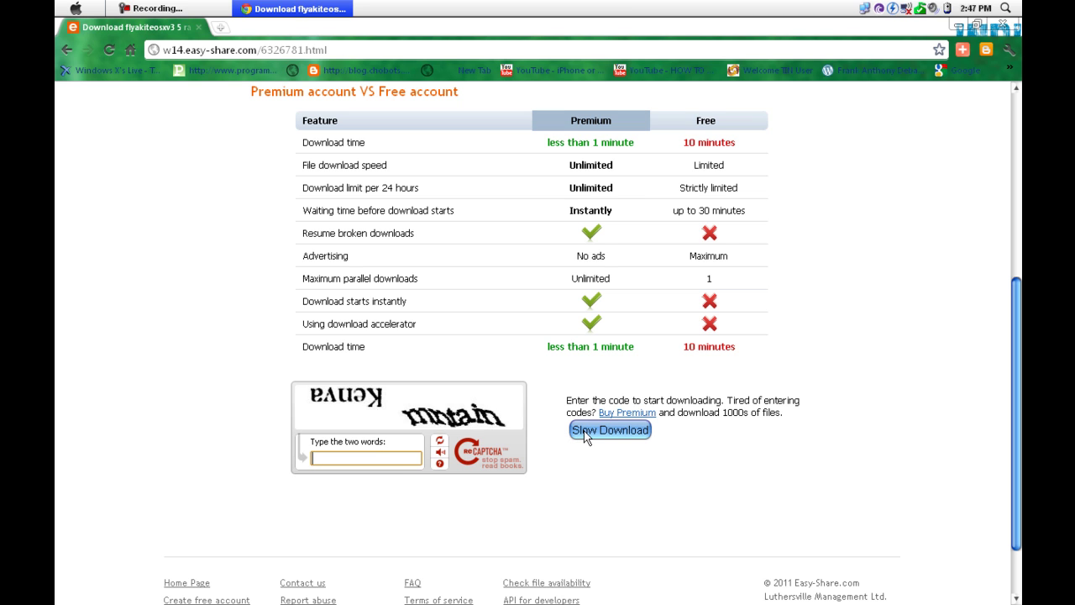
{"action": "scroll", "coordinate": [599, 434], "scroll_direction": "up", "scroll_amount": 5}
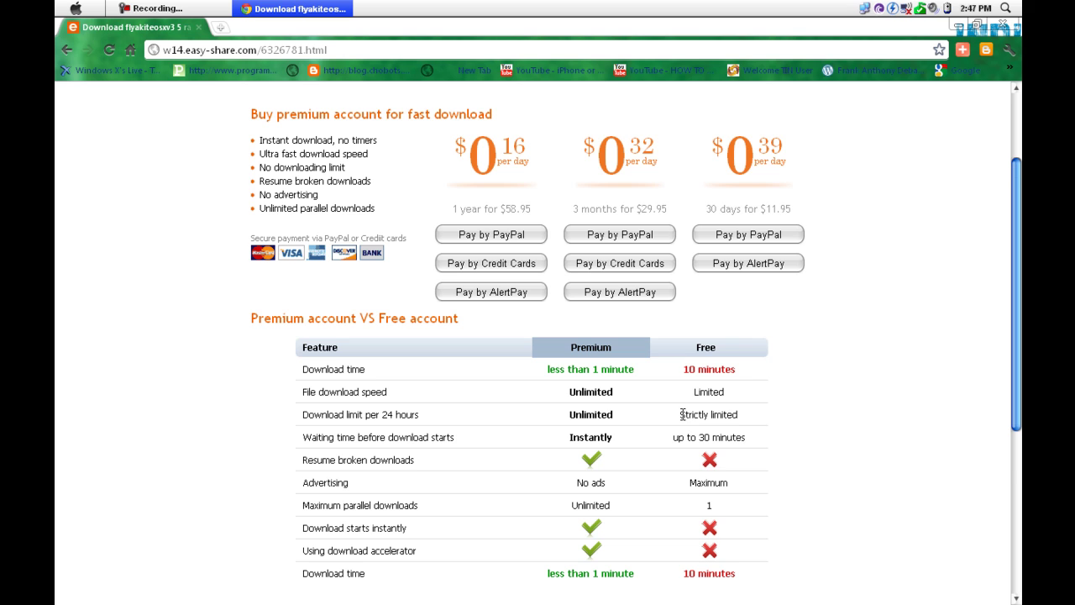
{"action": "scroll", "coordinate": [682, 414], "scroll_direction": "down", "scroll_amount": 6}
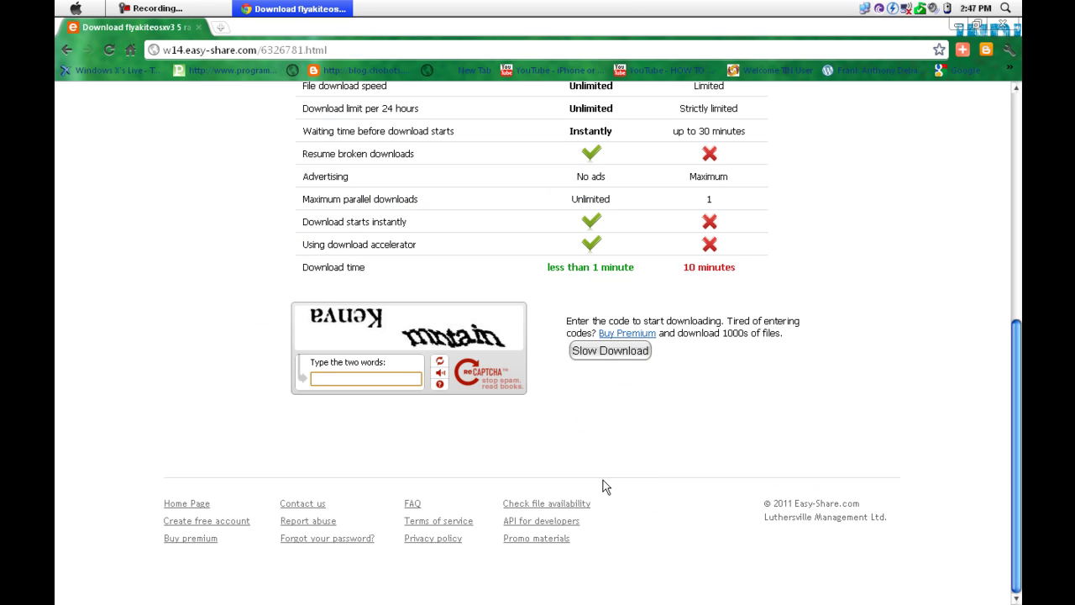
{"action": "left_click", "coordinate": [609, 360]}
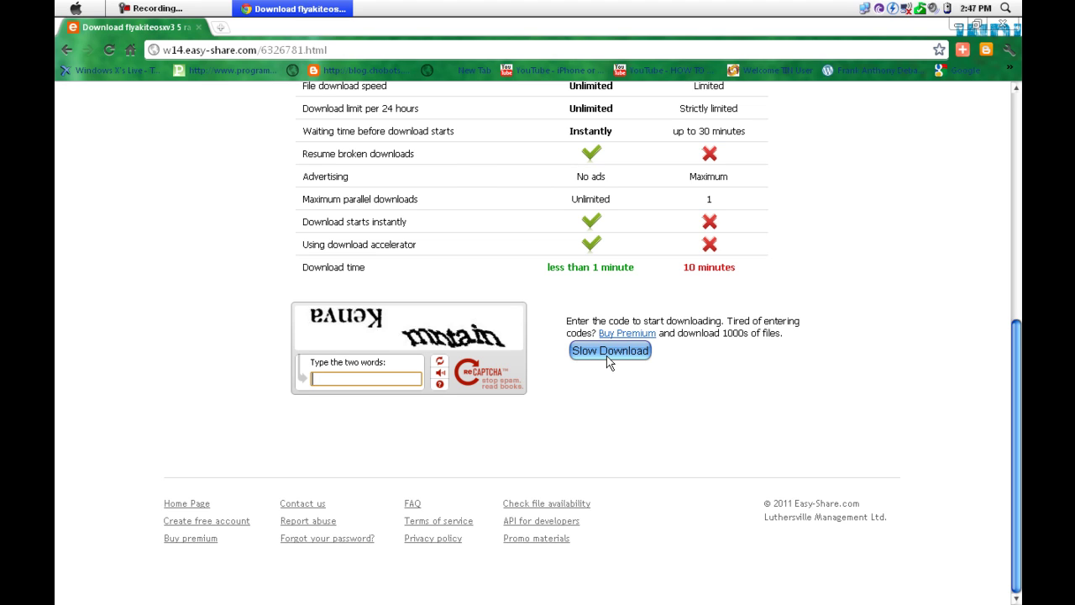
Step: Close the easy-share Chrome tab and bring back the RK Launcher browser window
{"action": "left_click", "coordinate": [199, 28]}
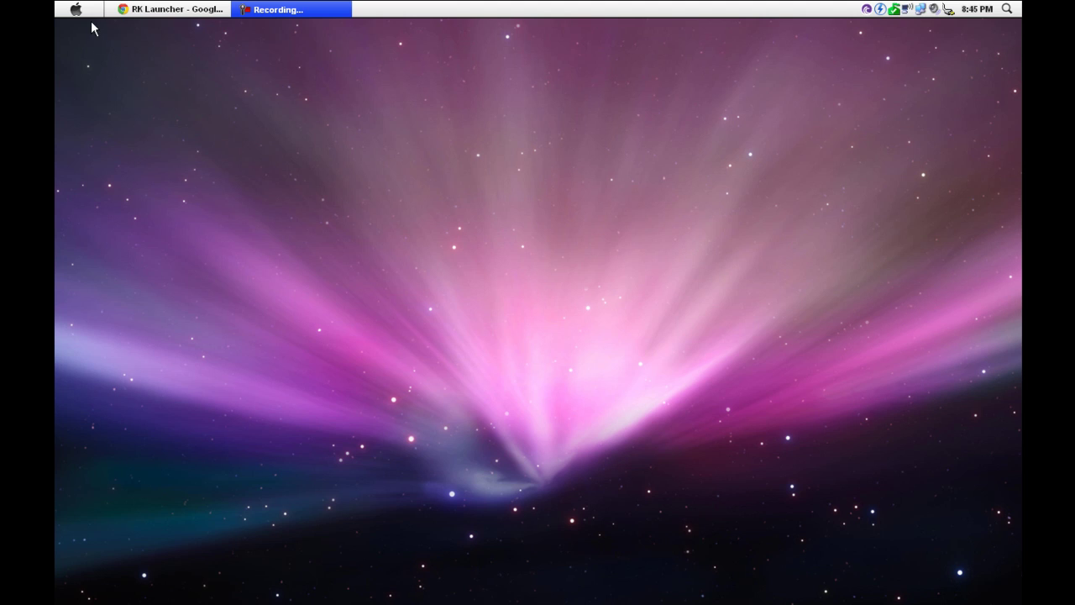
{"action": "left_click", "coordinate": [158, 11]}
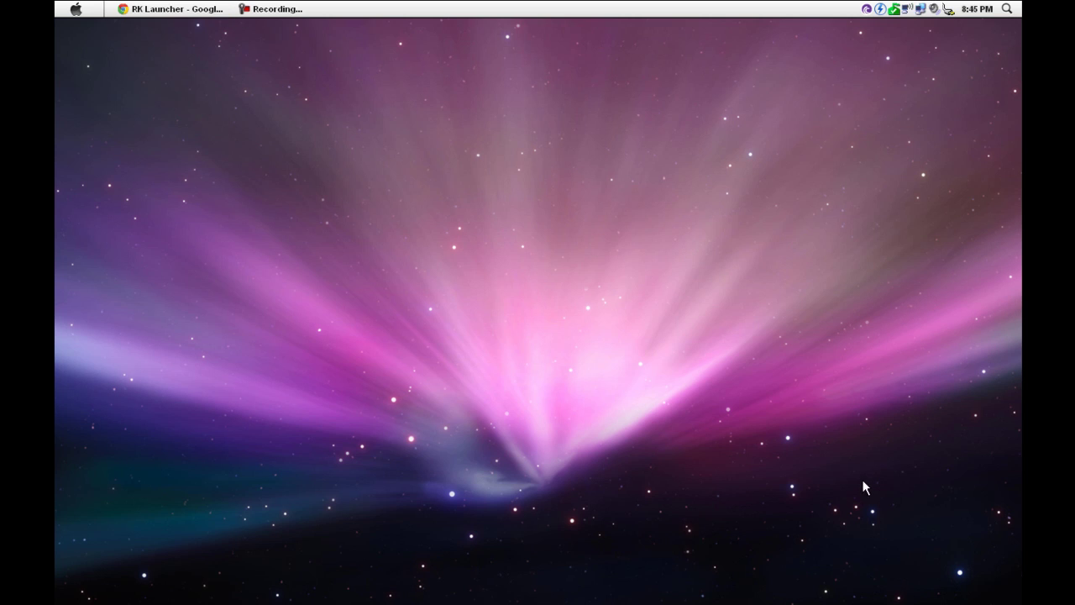
Step: Switch back to the RK Launcher home page and select its web address
{"action": "key", "text": "alt+Tab"}
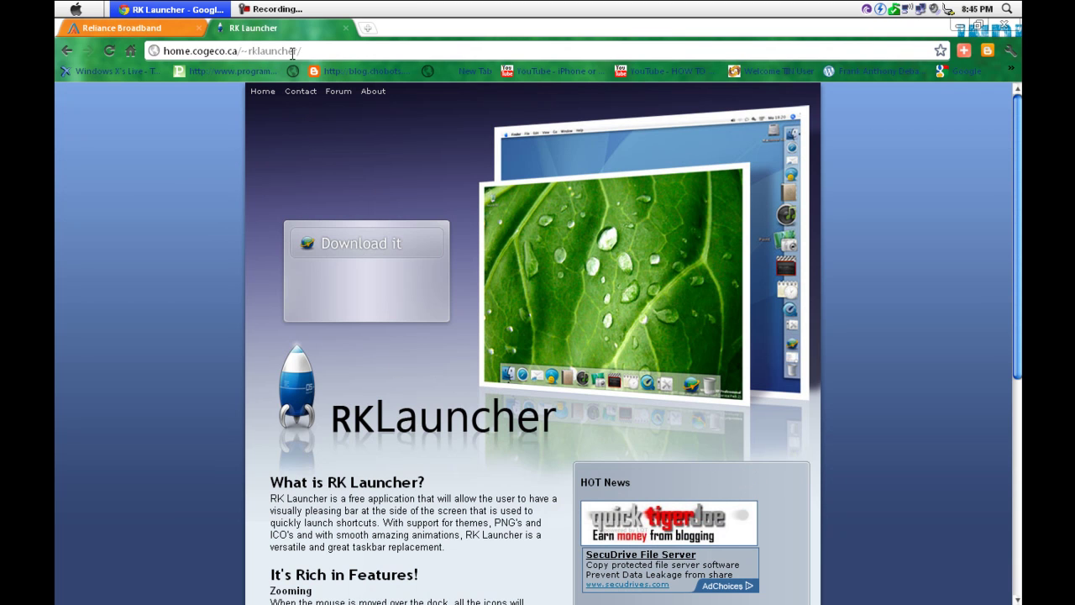
{"action": "left_click_drag", "start_coordinate": [302, 51], "coordinate": [169, 52]}
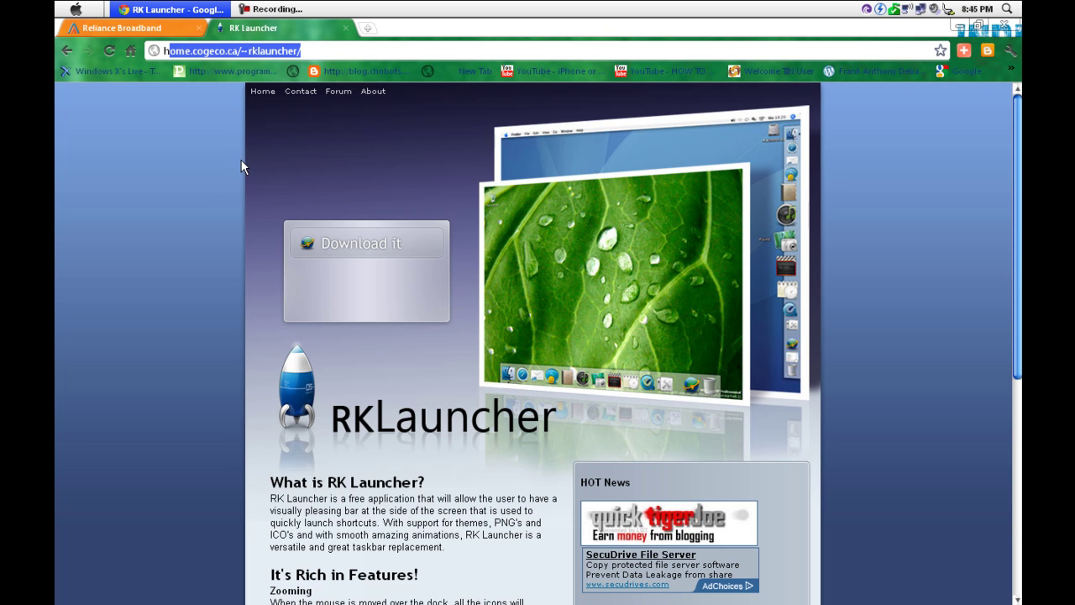
{"action": "scroll", "coordinate": [209, 216], "scroll_direction": "down", "scroll_amount": 5}
{"action": "scroll", "coordinate": [210, 215], "scroll_direction": "up", "scroll_amount": 3}
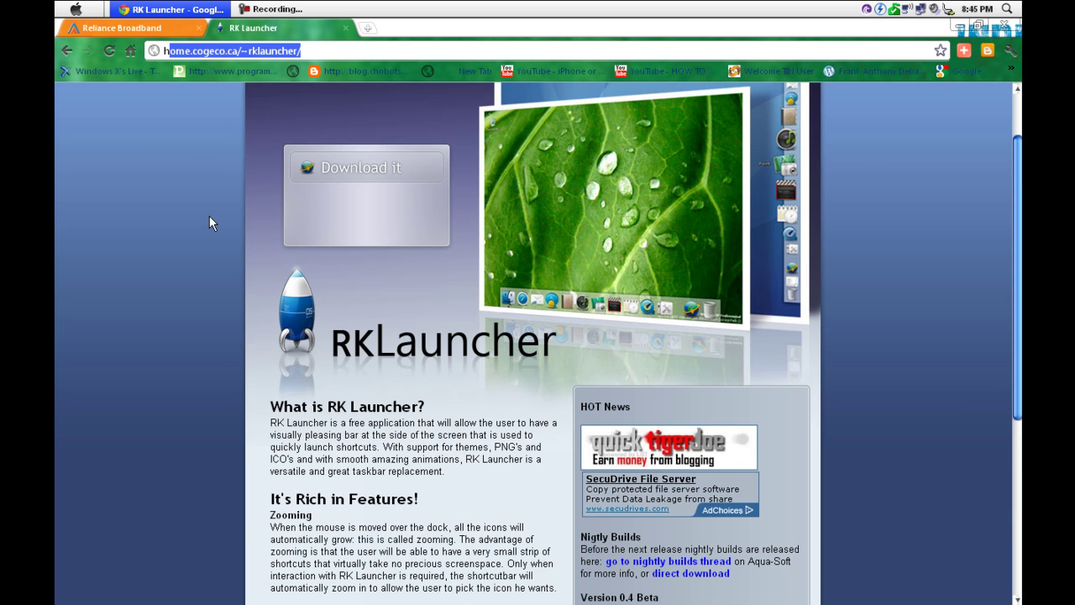
Step: Download the RK_Launcher_04_Beta zip via 'Download it' and open it from the download shelf
{"action": "mouse_move", "coordinate": [329, 181]}
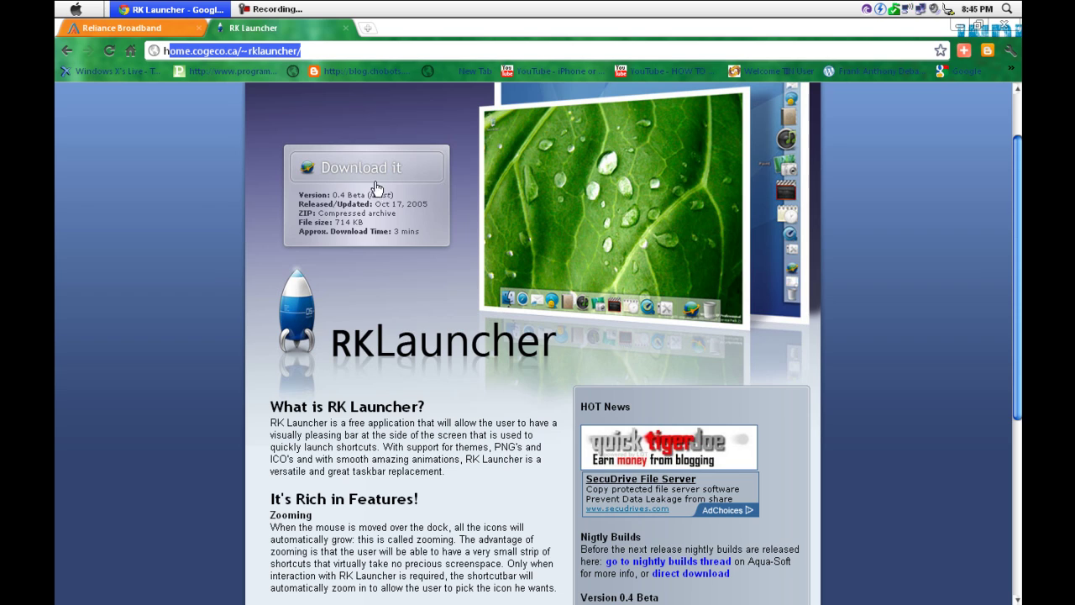
{"action": "left_click", "coordinate": [351, 167]}
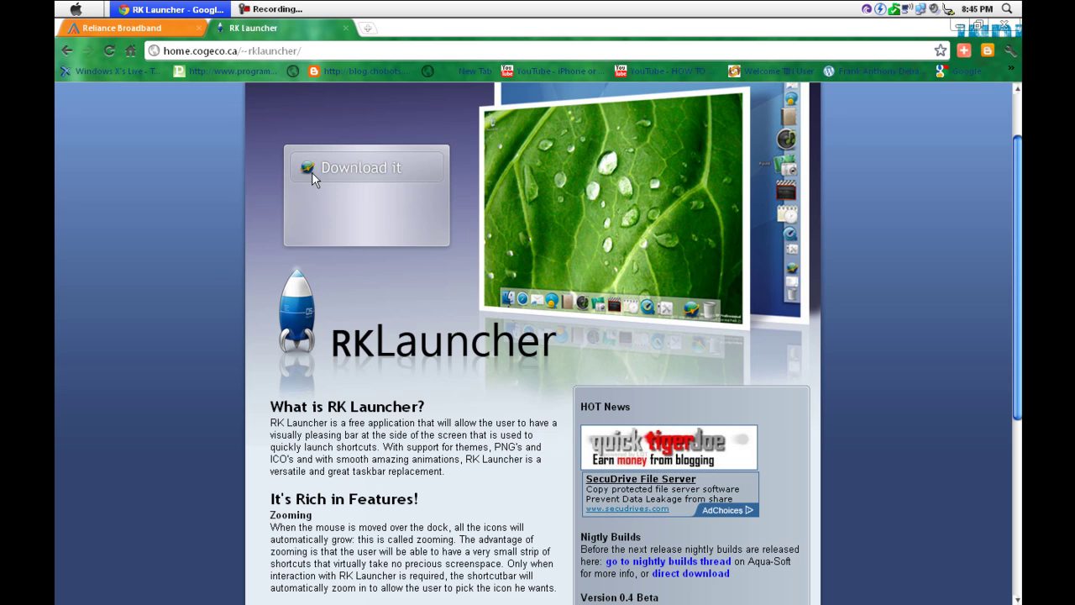
{"action": "mouse_move", "coordinate": [319, 170]}
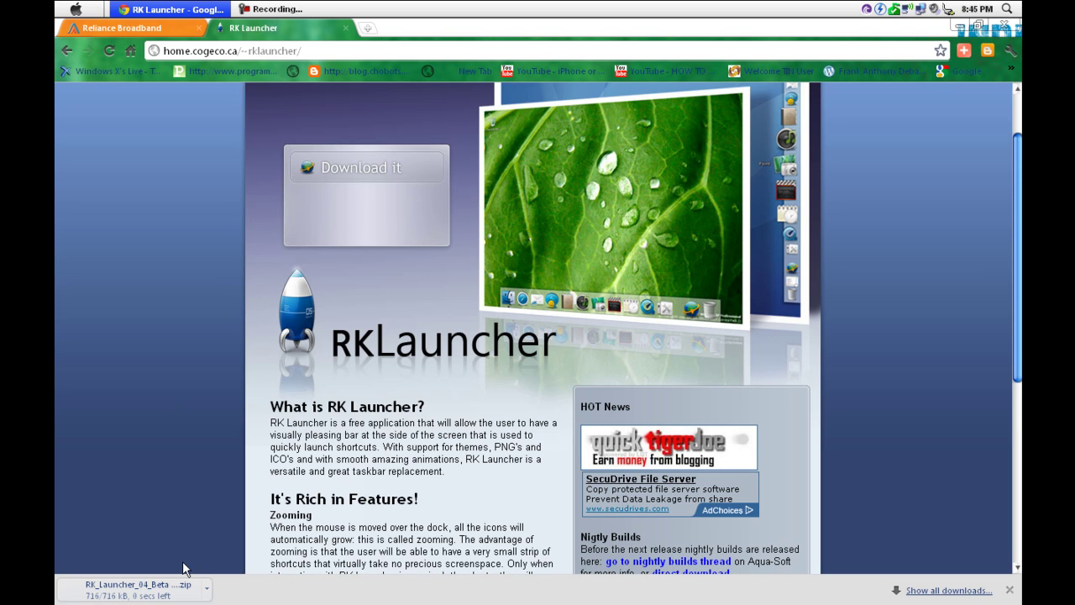
{"action": "left_click", "coordinate": [105, 590]}
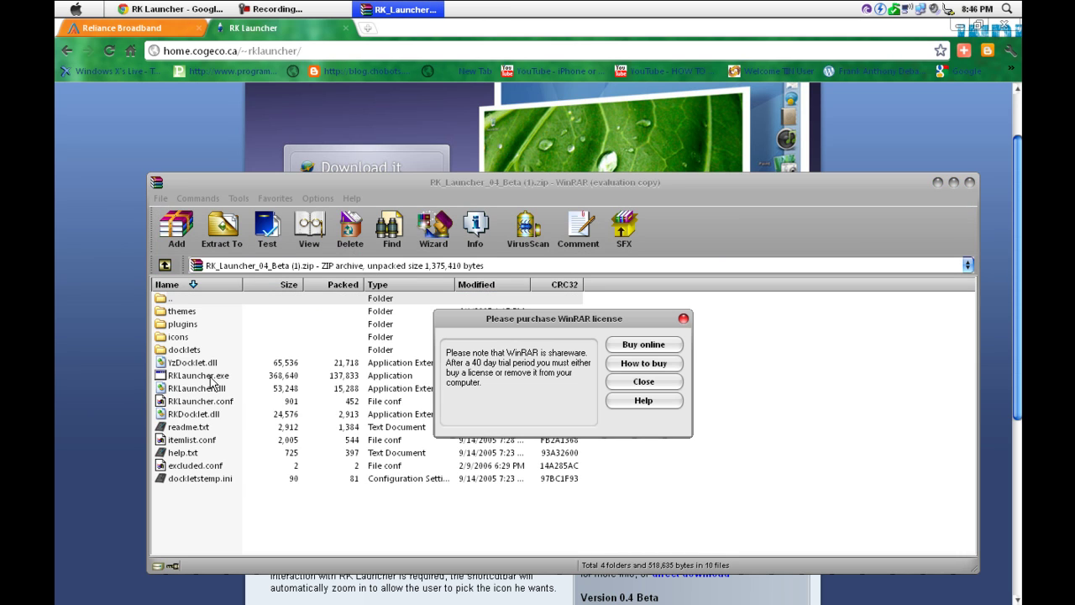
Step: Dismiss the WinRAR licence reminder, select RKLauncher.exe, and close the archive window
{"action": "left_click", "coordinate": [612, 385]}
{"action": "left_click", "coordinate": [206, 375]}
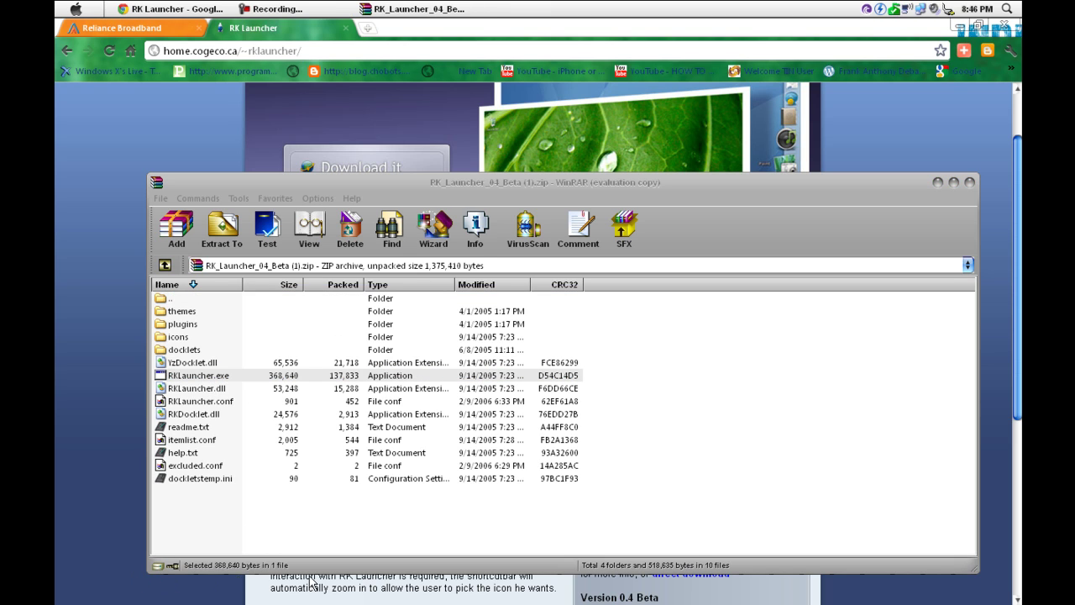
{"action": "left_click", "coordinate": [446, 557]}
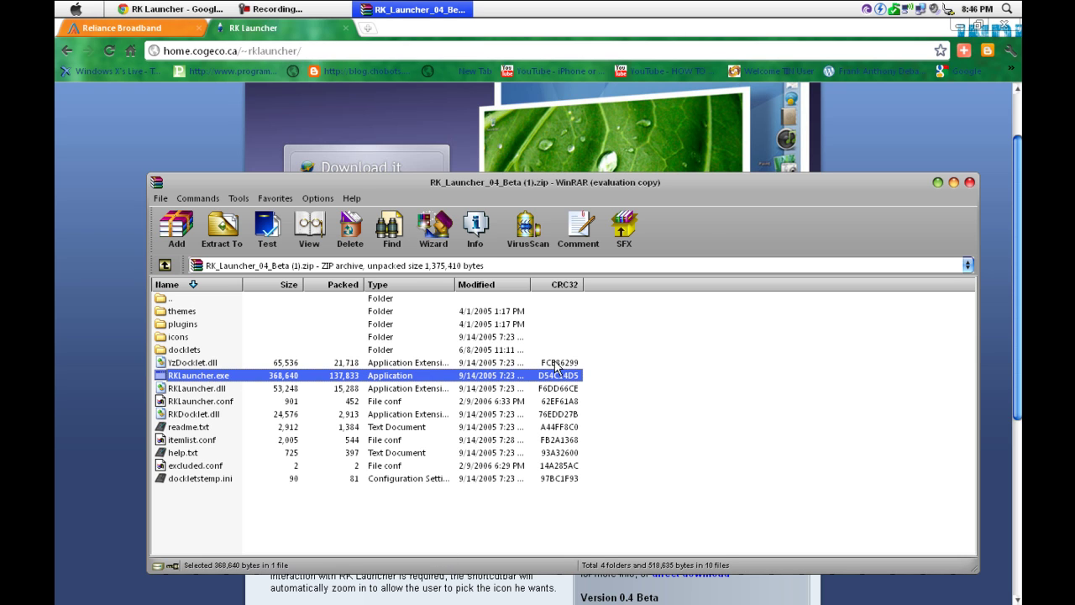
{"action": "left_click", "coordinate": [969, 184]}
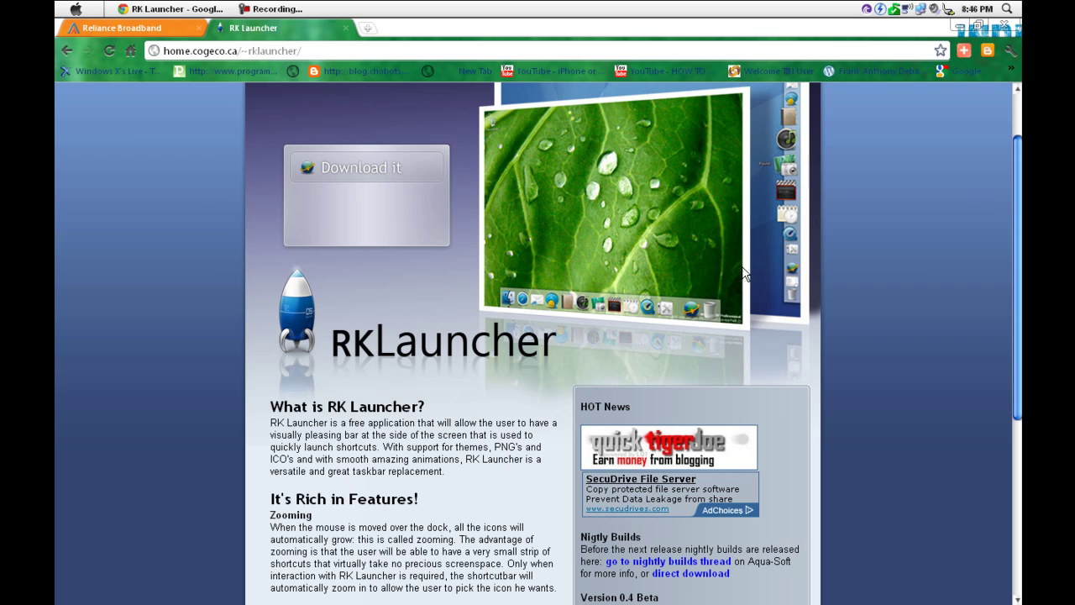